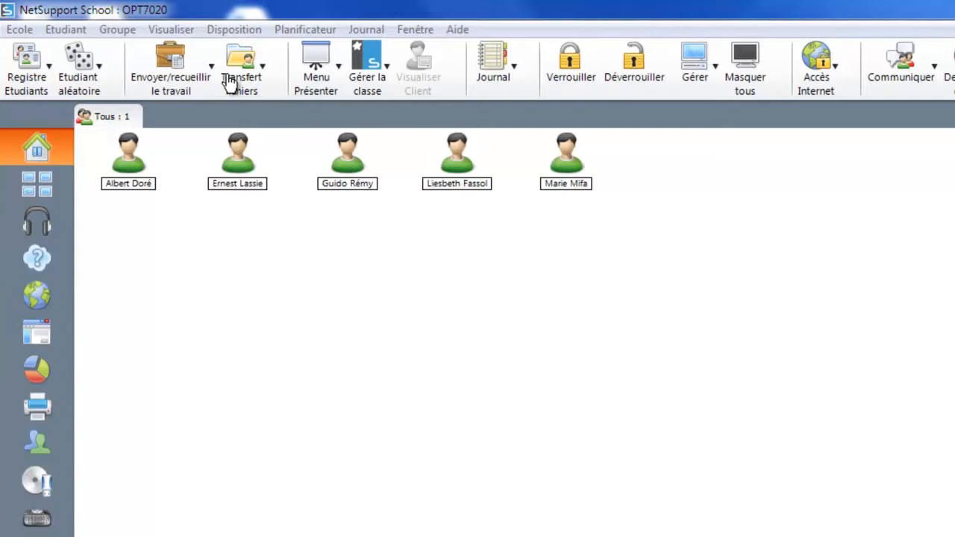
# Start a quick send of work, clear the file list, and add Fichier Excel - Examen.xlsx and Fichier Word - Examen.docx from C:\FichierExamen
pyautogui.click(150, 76)
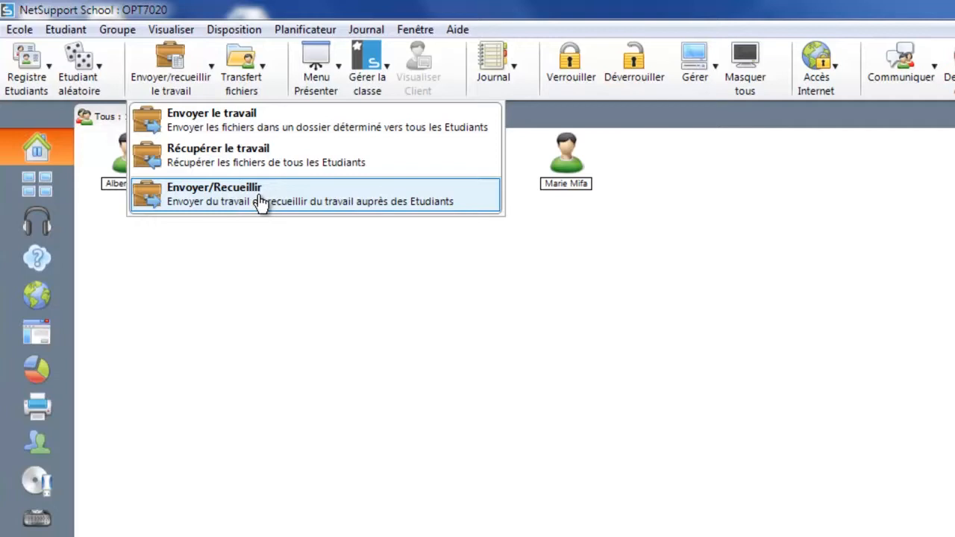
pyautogui.click(183, 127)
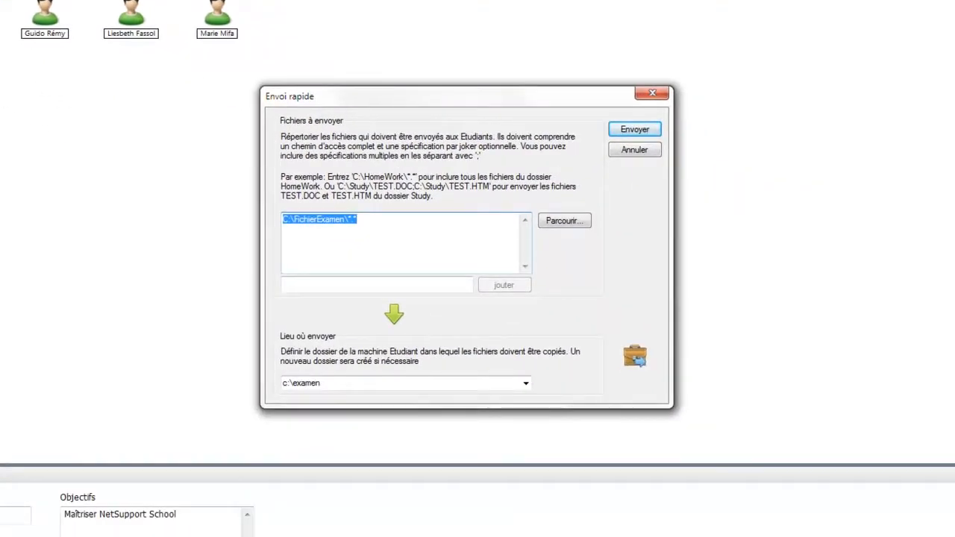
pyautogui.press('Delete')
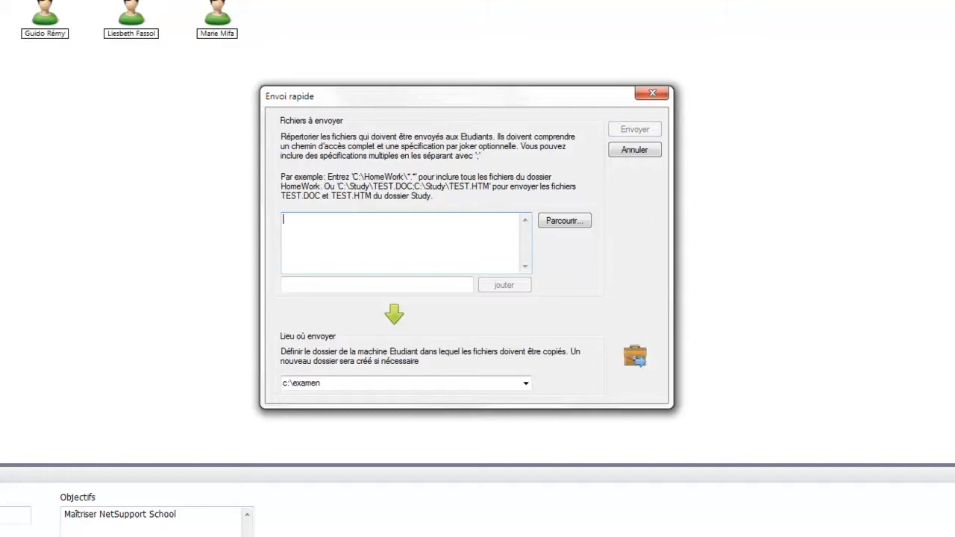
pyautogui.click(565, 221)
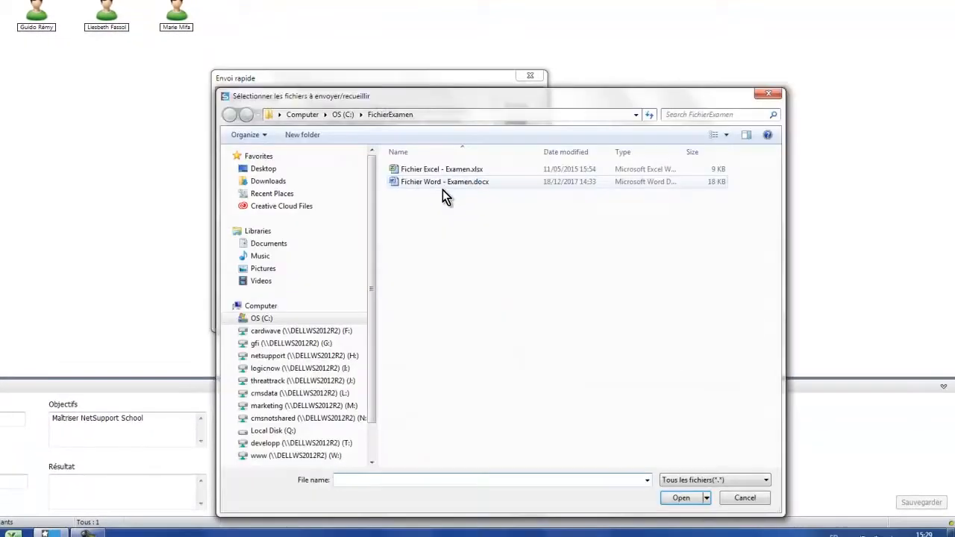
pyautogui.click(424, 169)
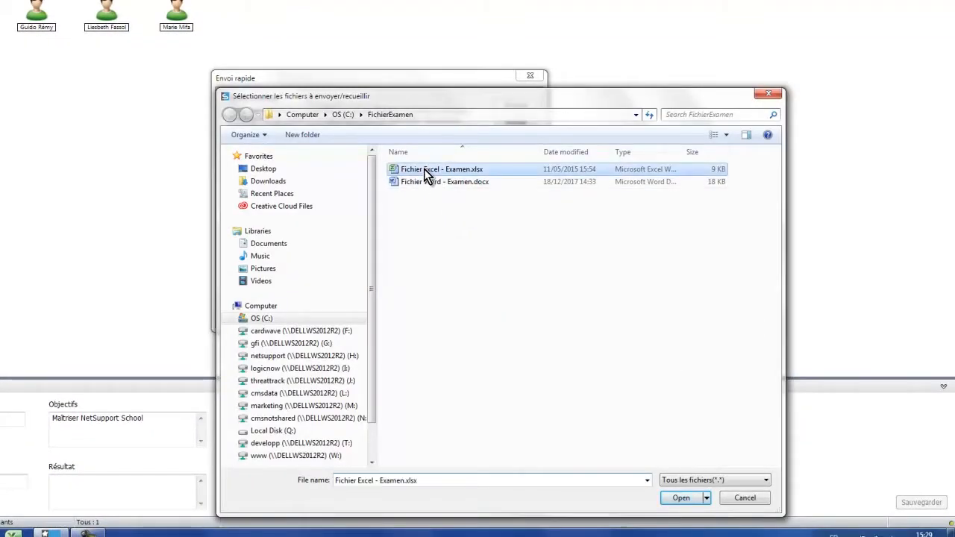
pyautogui.keyDown('ctrl'); pyautogui.click(431, 183); pyautogui.keyUp('ctrl')
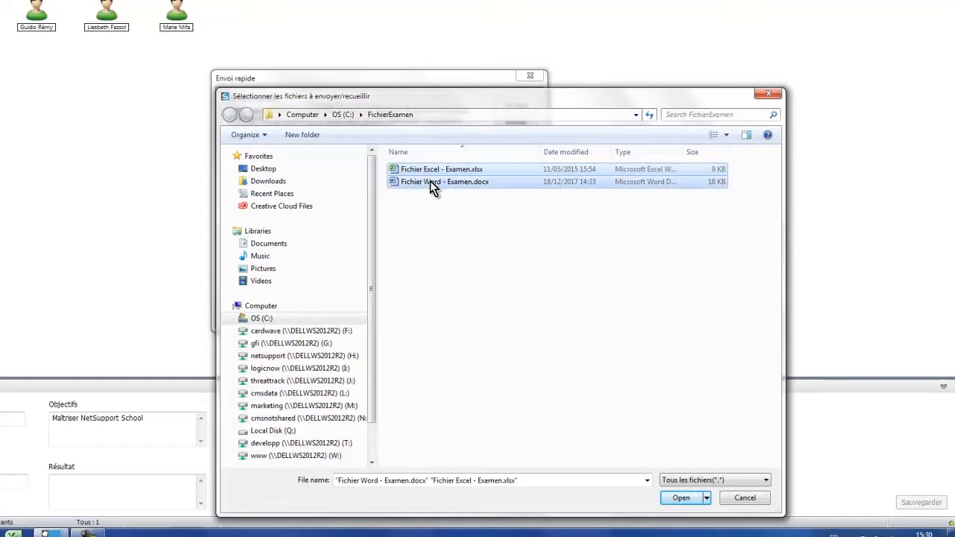
pyautogui.click(681, 499)
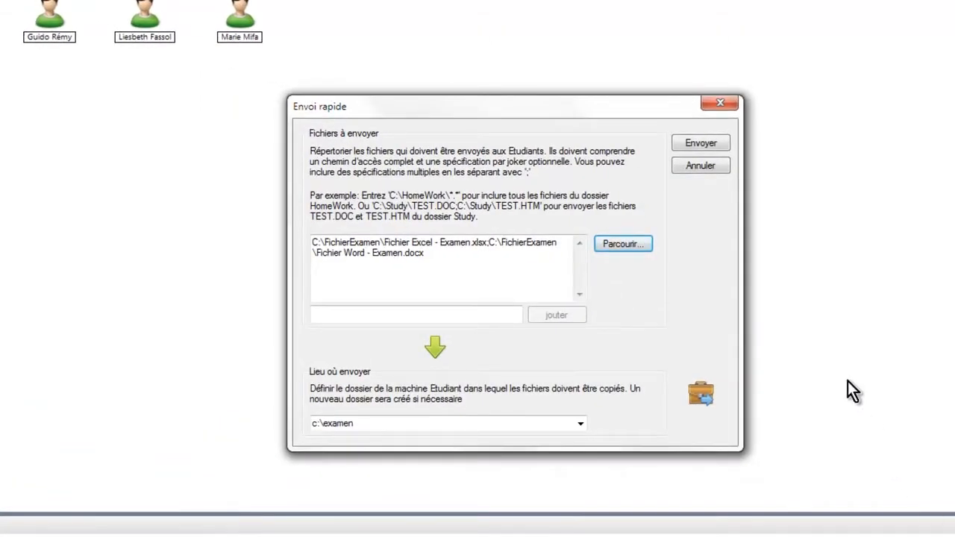
# Replace the individual file names in the files-to-send list with the wildcard path C:\FichierExamen\*.*
pyautogui.click(439, 259)
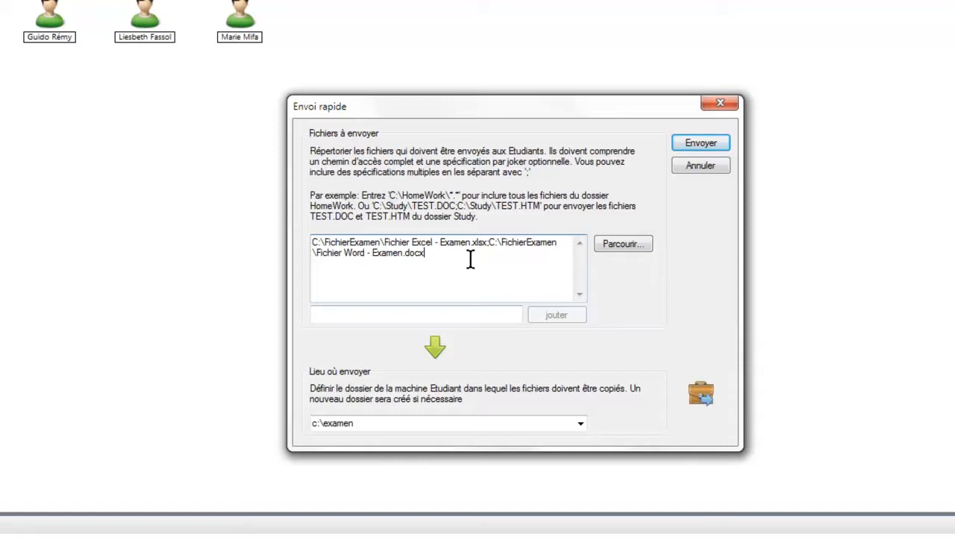
pyautogui.press('BackSpace')
pyautogui.press('BackSpace')
pyautogui.press('BackSpace')
pyautogui.press('BackSpace')
pyautogui.press('BackSpace')
pyautogui.press('BackSpace')
pyautogui.press('BackSpace')
pyautogui.press('BackSpace')
pyautogui.press('BackSpace')
pyautogui.press('BackSpace')
pyautogui.press('BackSpace')
pyautogui.press('BackSpace')
pyautogui.press('BackSpace')
pyautogui.press('BackSpace')
pyautogui.press('BackSpace')
pyautogui.press('BackSpace')
pyautogui.press('BackSpace')
pyautogui.press('BackSpace')
pyautogui.press('BackSpace')
pyautogui.press('BackSpace')
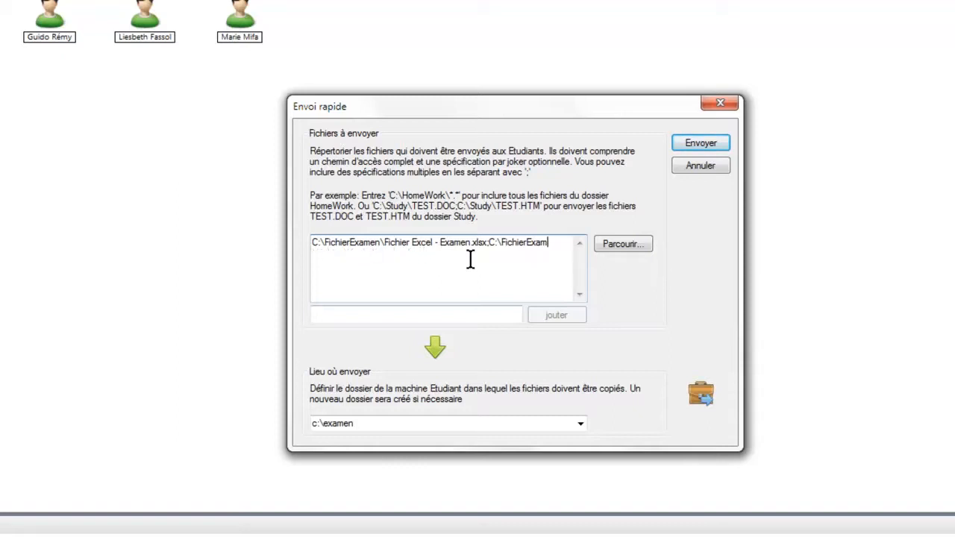
pyautogui.press('BackSpace')
pyautogui.press('BackSpace')
pyautogui.press('BackSpace')
pyautogui.press('BackSpace')
pyautogui.press('BackSpace')
pyautogui.press('BackSpace')
pyautogui.press('BackSpace')
pyautogui.press('BackSpace')
pyautogui.press('BackSpace')
pyautogui.press('BackSpace')
pyautogui.press('BackSpace')
pyautogui.press('BackSpace')
pyautogui.press('BackSpace')
pyautogui.press('BackSpace')
pyautogui.press('BackSpace')
pyautogui.press('BackSpace')
pyautogui.press('BackSpace')
pyautogui.press('BackSpace')
pyautogui.press('BackSpace')
pyautogui.press('BackSpace')
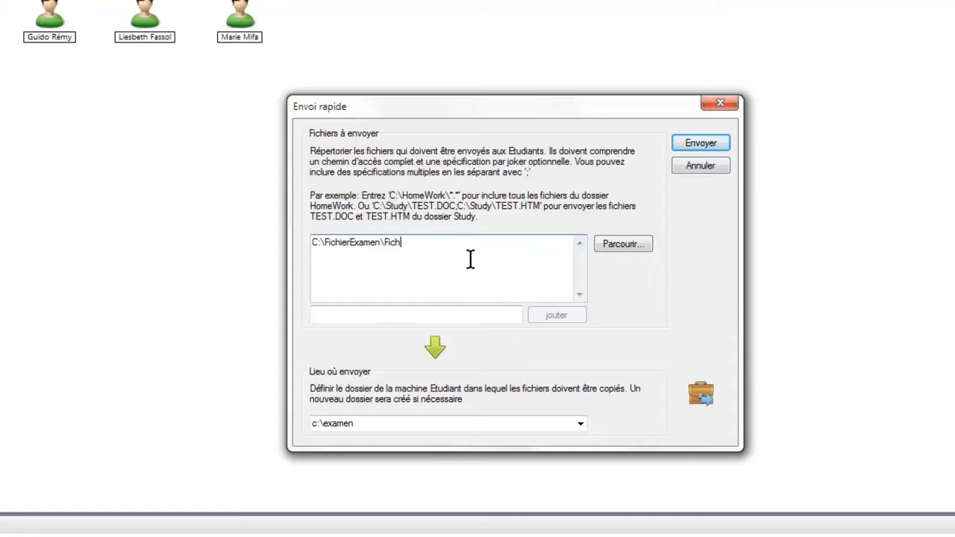
pyautogui.press('BackSpace')
pyautogui.press('BackSpace')
pyautogui.write('*.*')
# Send the files to the c:\examen folder on the student machines, then review and close the sending results
pyautogui.click(464, 423)
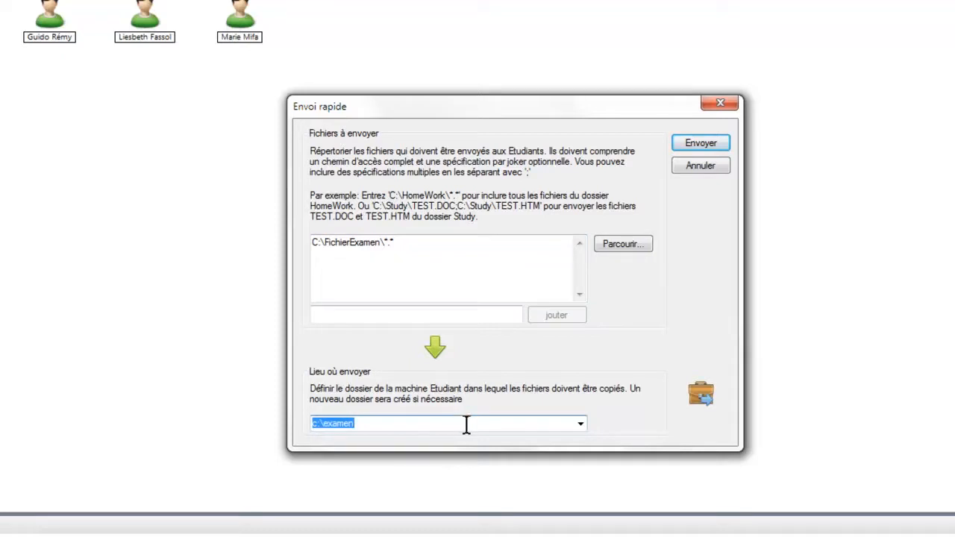
pyautogui.click(580, 422)
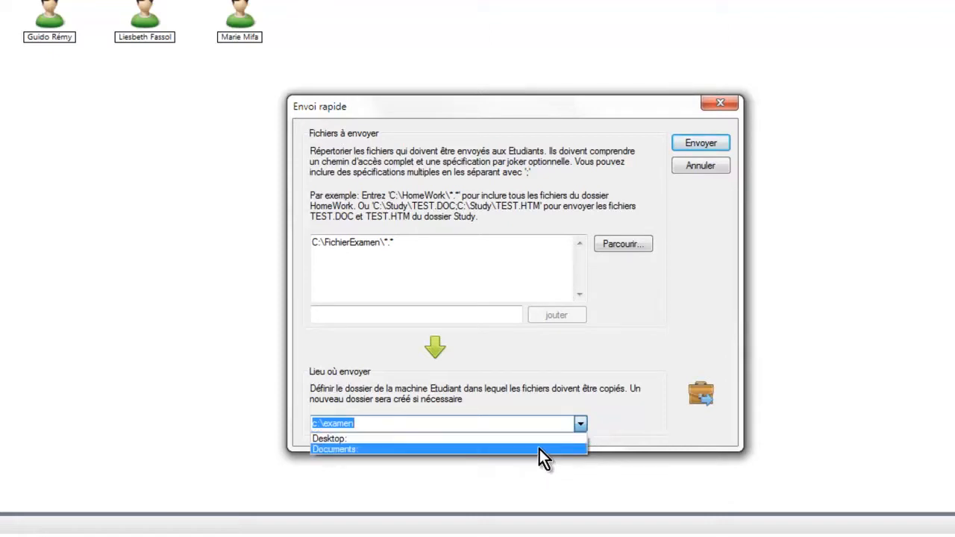
pyautogui.click(471, 423)
pyautogui.click(388, 423)
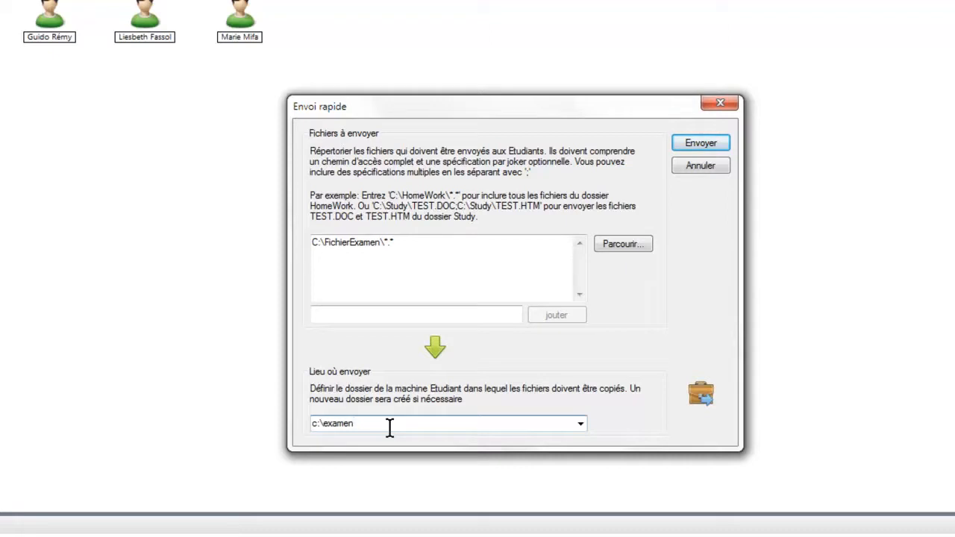
pyautogui.click(705, 143)
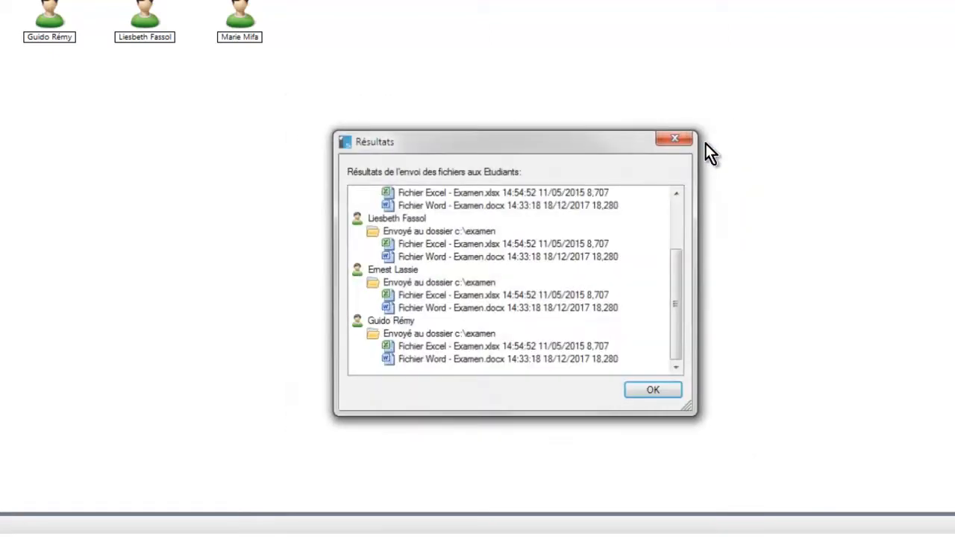
pyautogui.moveTo(674, 296); pyautogui.dragTo(686, 230)
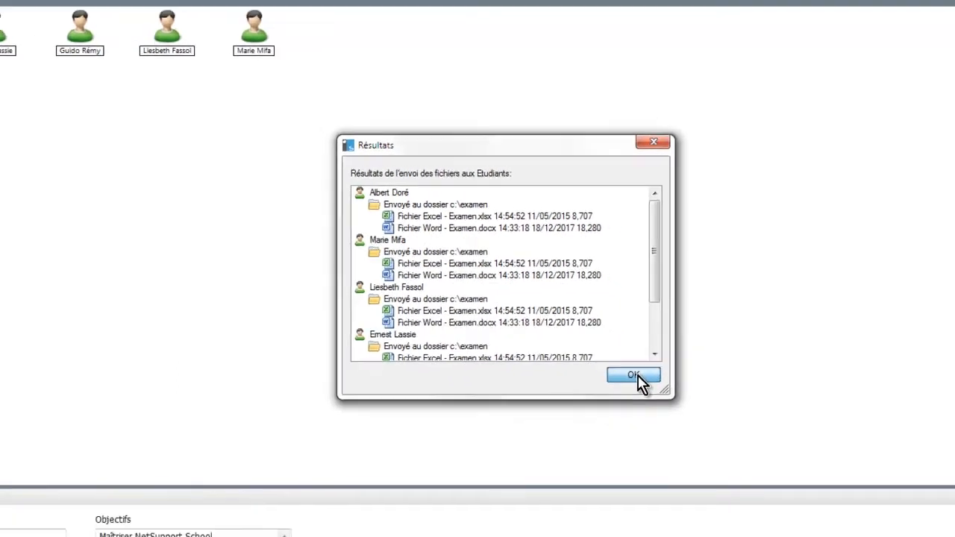
pyautogui.click(654, 392)
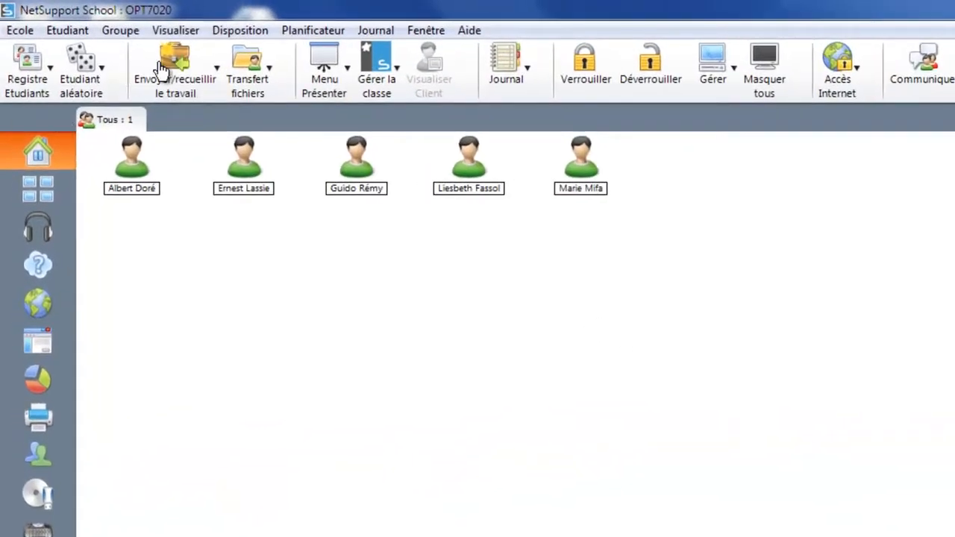
# Check the status of the sent work for students who have finished and for those with work remaining
pyautogui.click(170, 75)
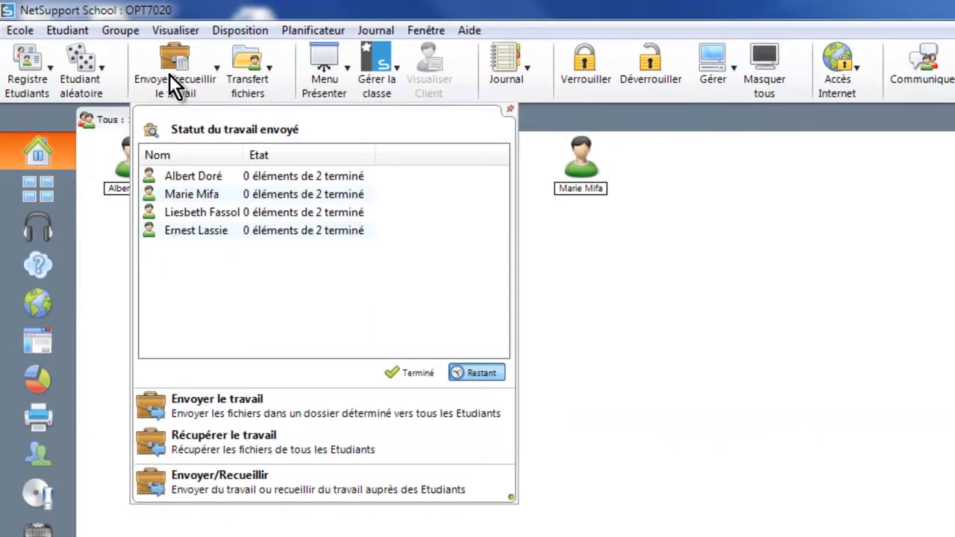
pyautogui.click(422, 379)
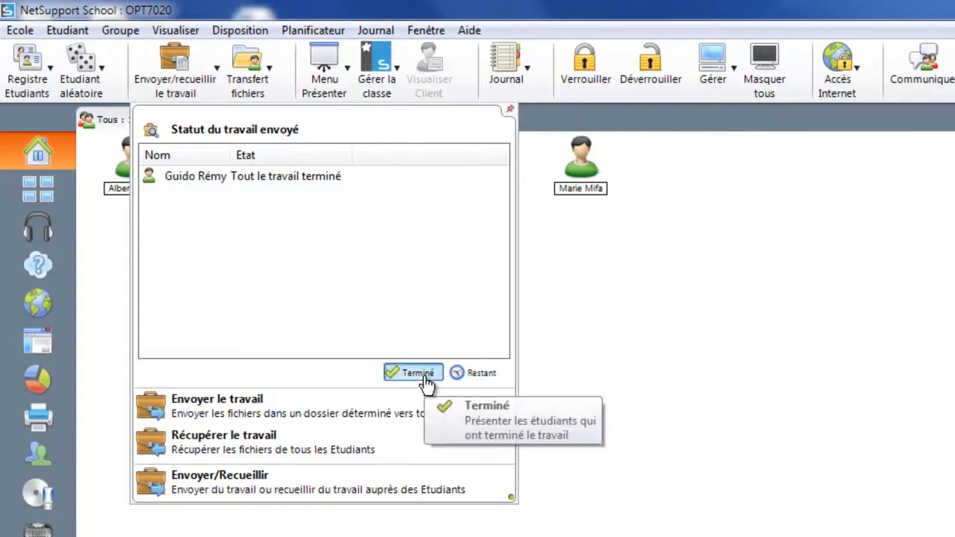
pyautogui.click(485, 379)
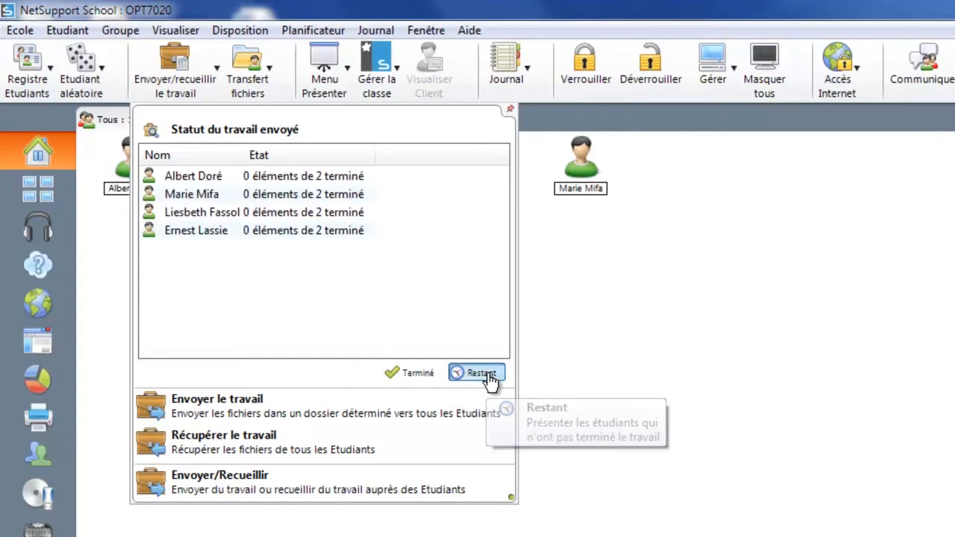
pyautogui.click(409, 379)
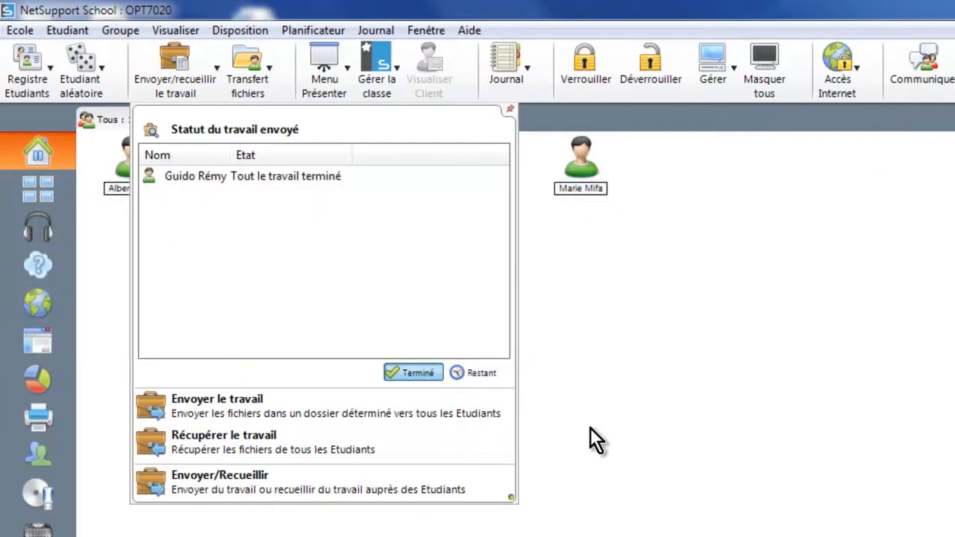
# Collect all files (*.*) from the students' c:\examen folder into c:\FichierExamen on the teacher's computer
pyautogui.click(240, 448)
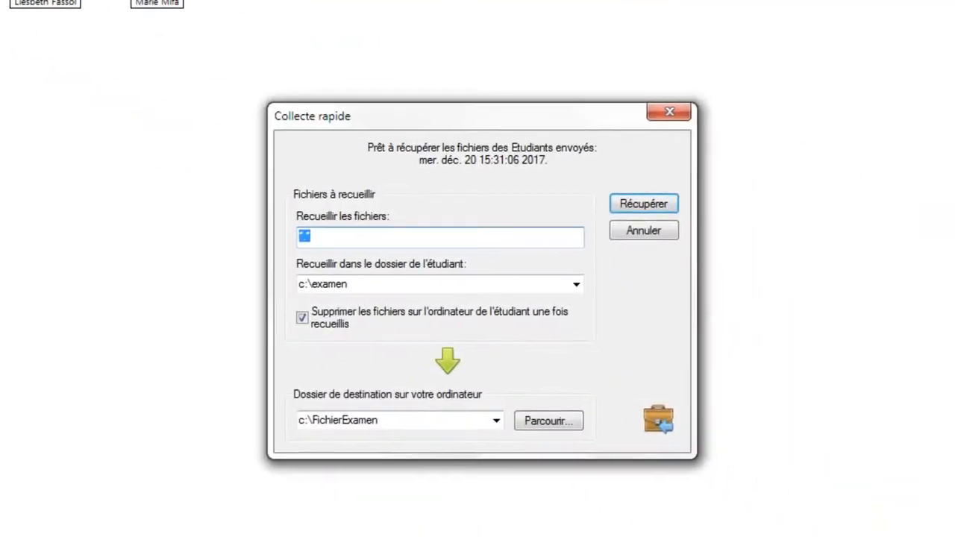
pyautogui.click(347, 234)
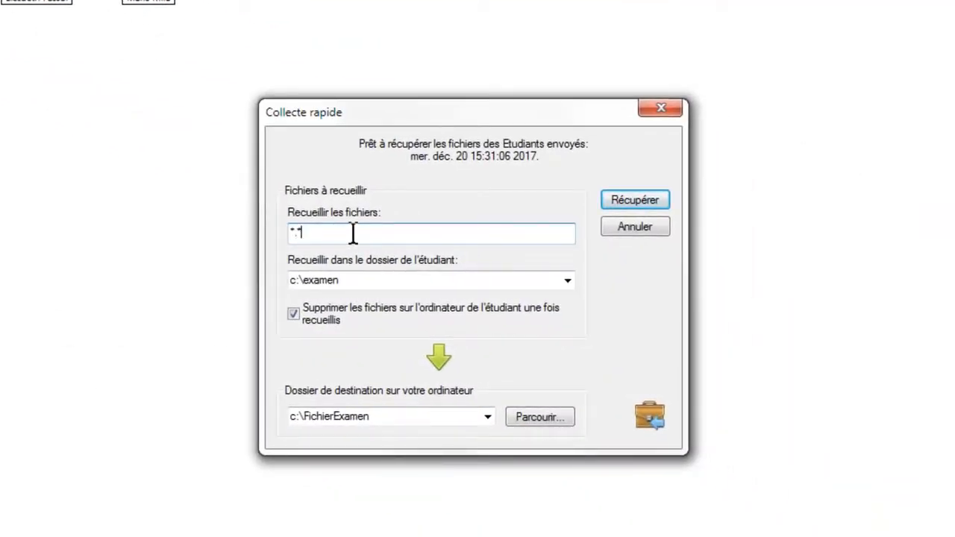
pyautogui.click(383, 279)
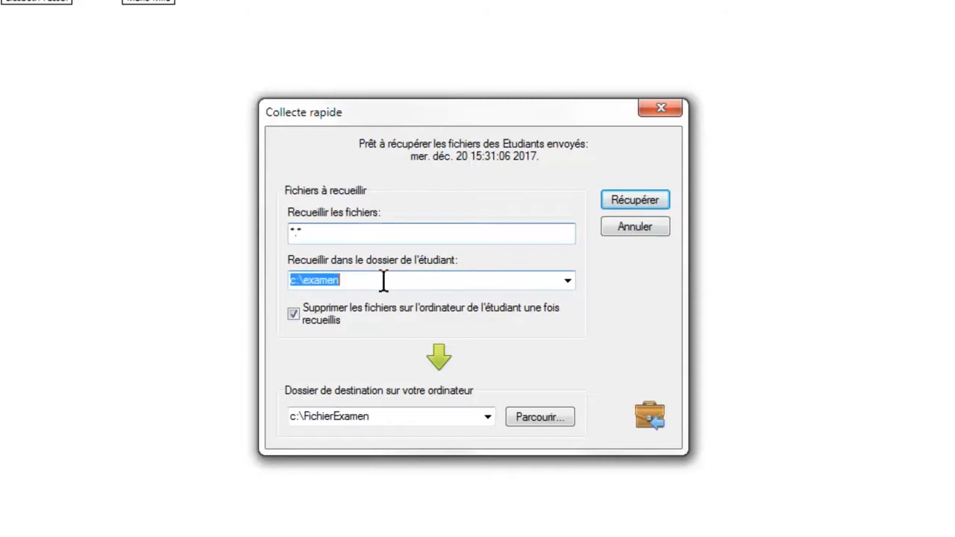
pyautogui.click(406, 280)
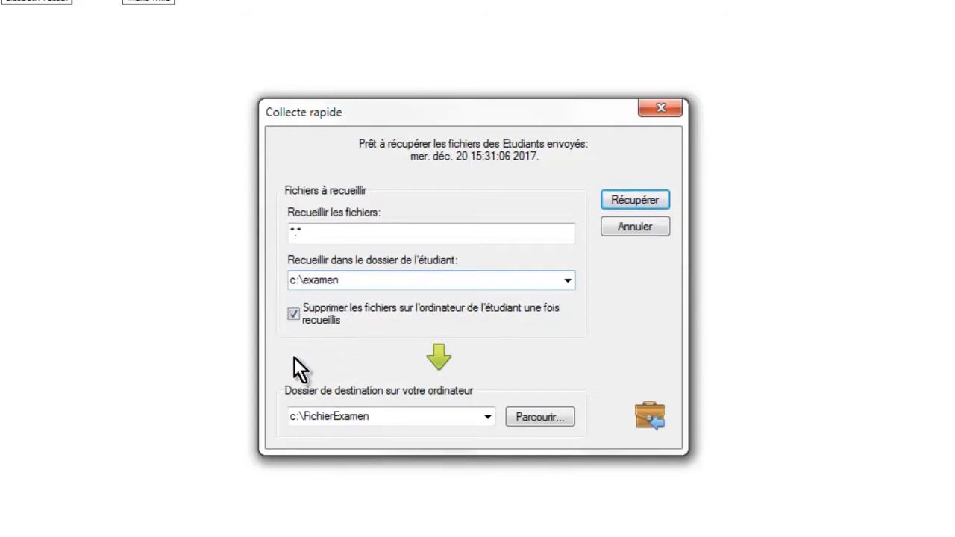
pyautogui.click(430, 418)
pyautogui.click(430, 419)
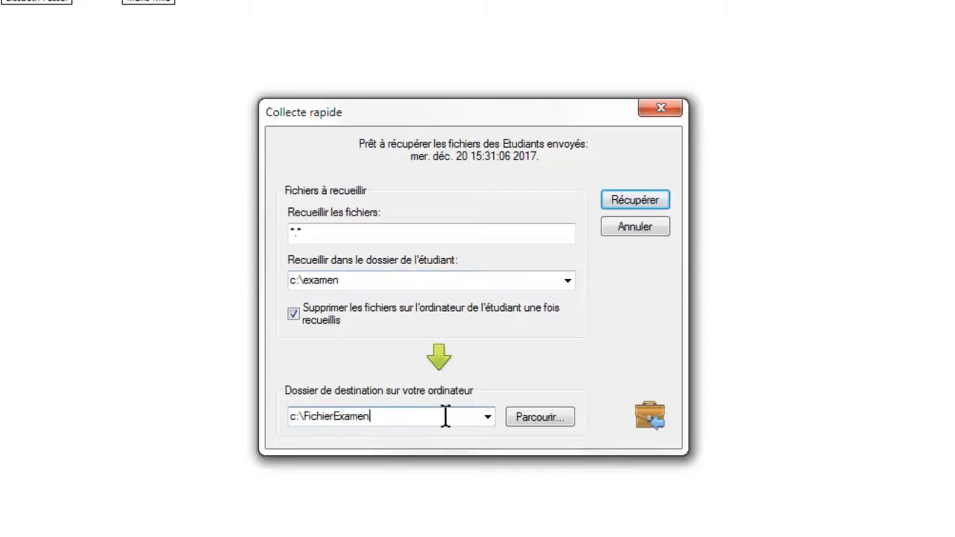
pyautogui.click(647, 198)
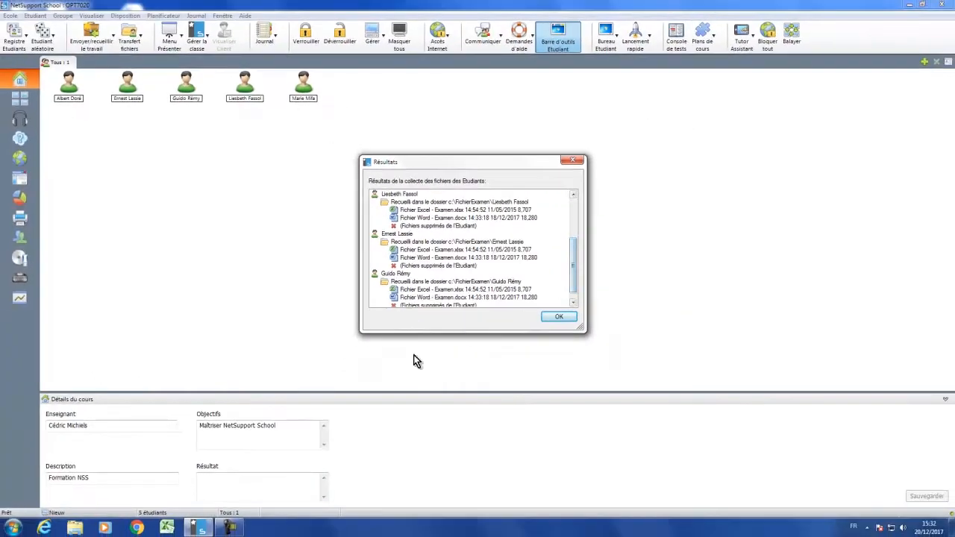
# Switch to Windows Explorer, inspect the collected files in two student folders under C:\FichierExamen, and close the window
pyautogui.click(75, 527)
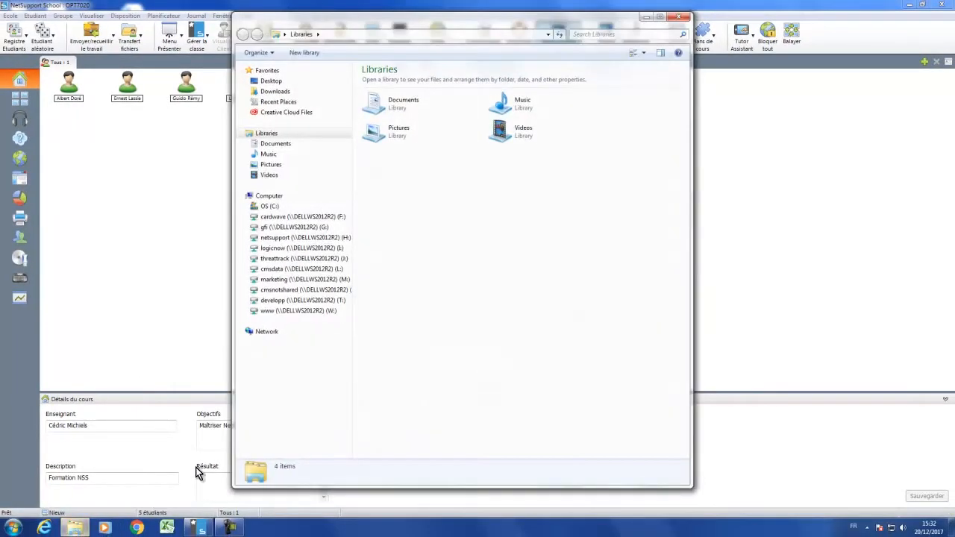
pyautogui.click(270, 206)
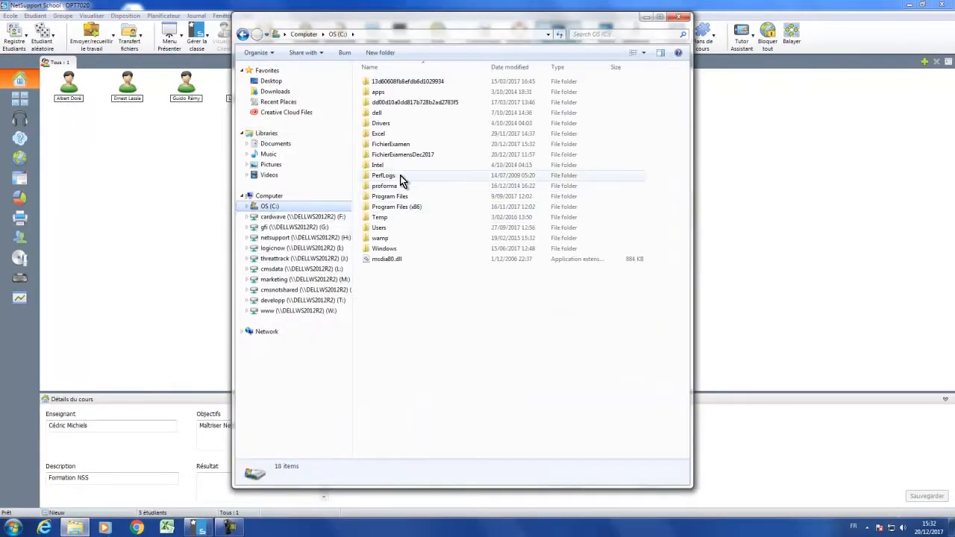
pyautogui.doubleClick(398, 145)
pyautogui.click(378, 84)
pyautogui.doubleClick(379, 84)
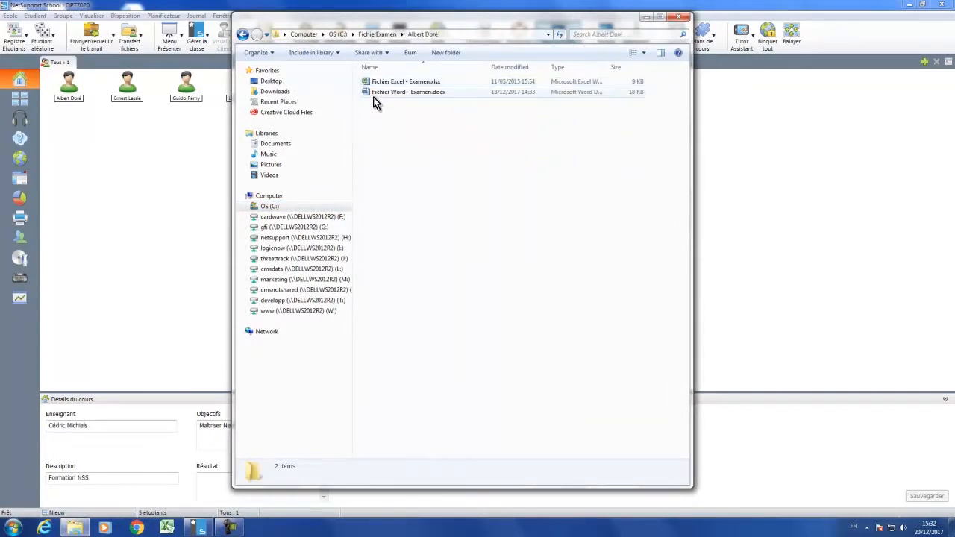
pyautogui.click(244, 35)
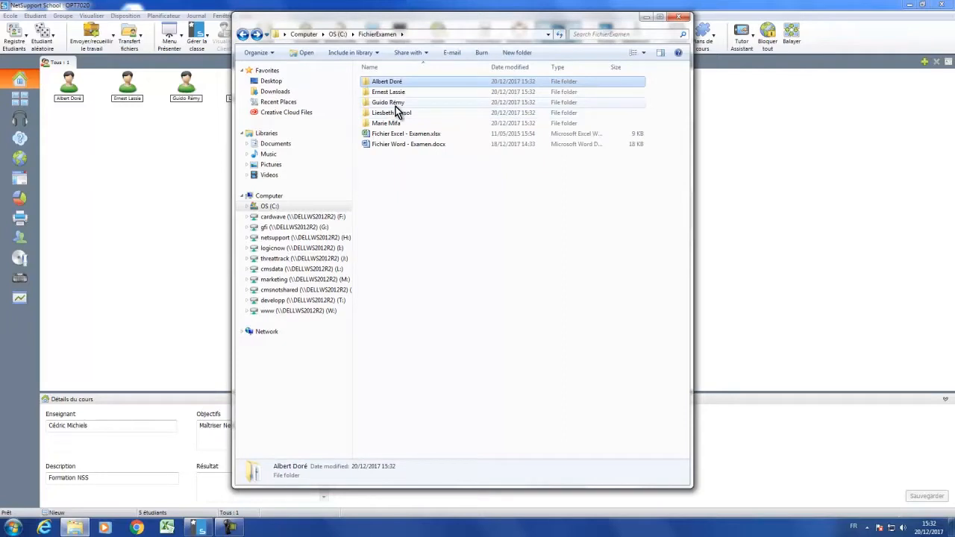
pyautogui.doubleClick(395, 106)
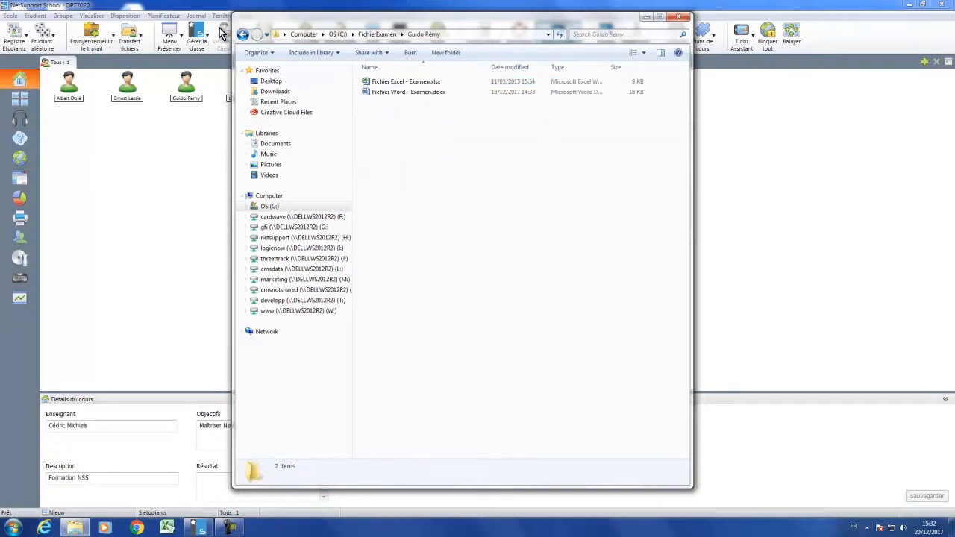
pyautogui.click(244, 35)
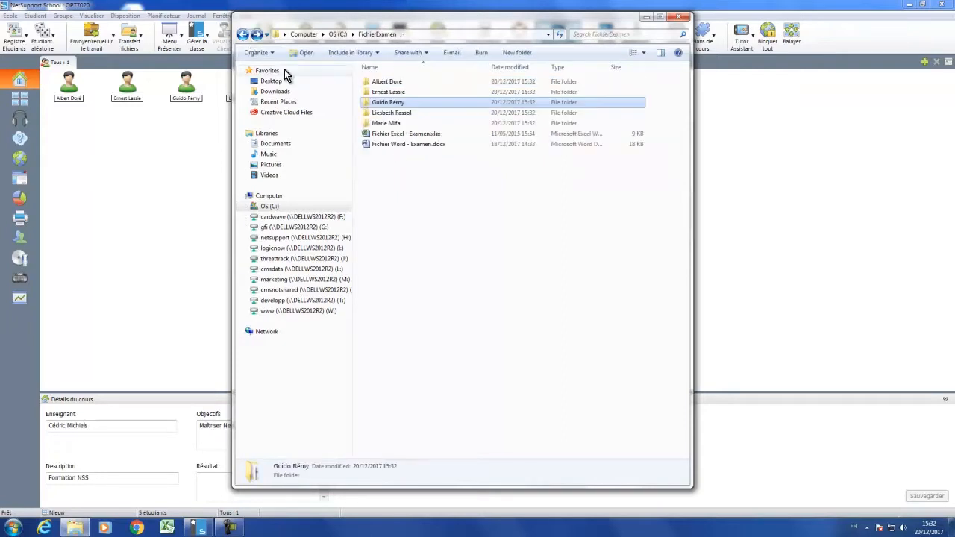
pyautogui.click(678, 17)
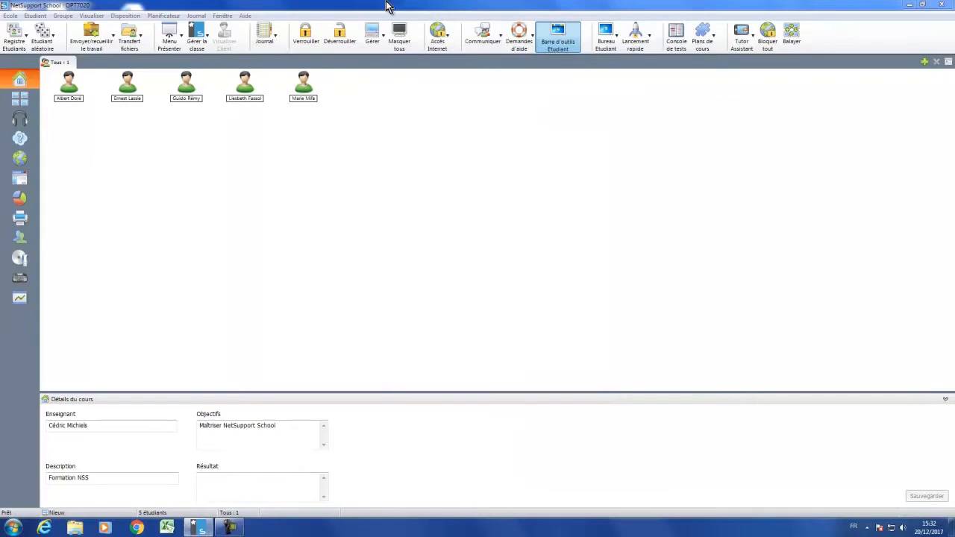
# Open the saved send/collect operations and review the properties of Examen2 Décembre, including its student folder, collection folder and file list
pyautogui.click(107, 47)
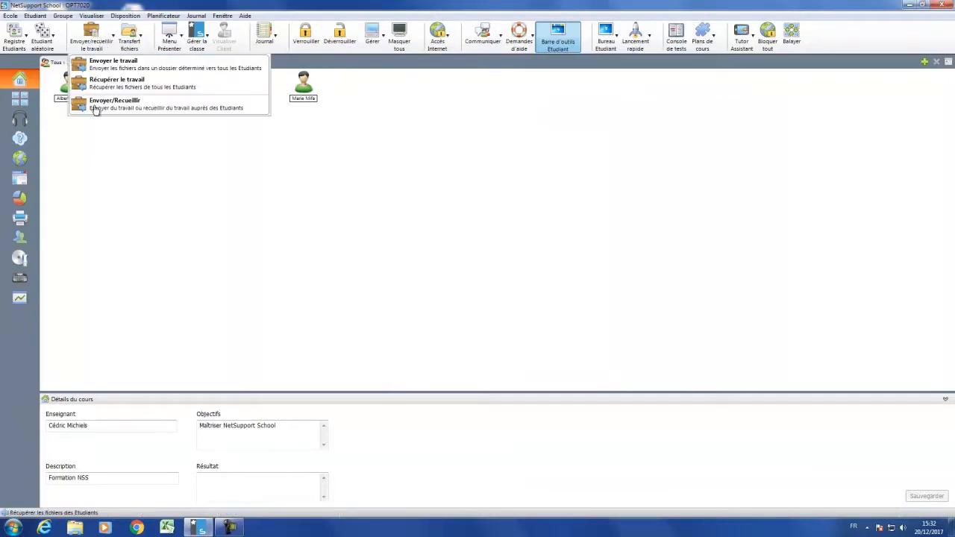
pyautogui.click(112, 102)
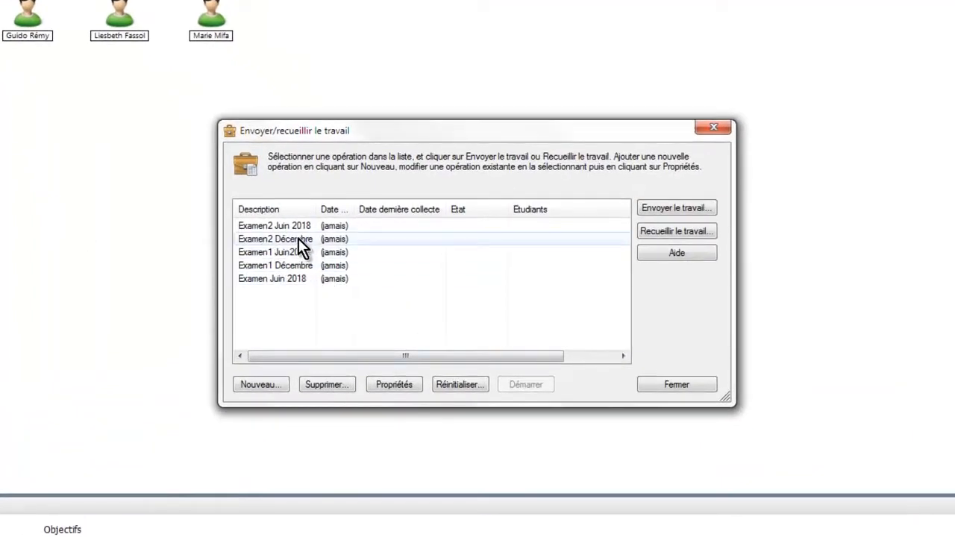
pyautogui.click(260, 238)
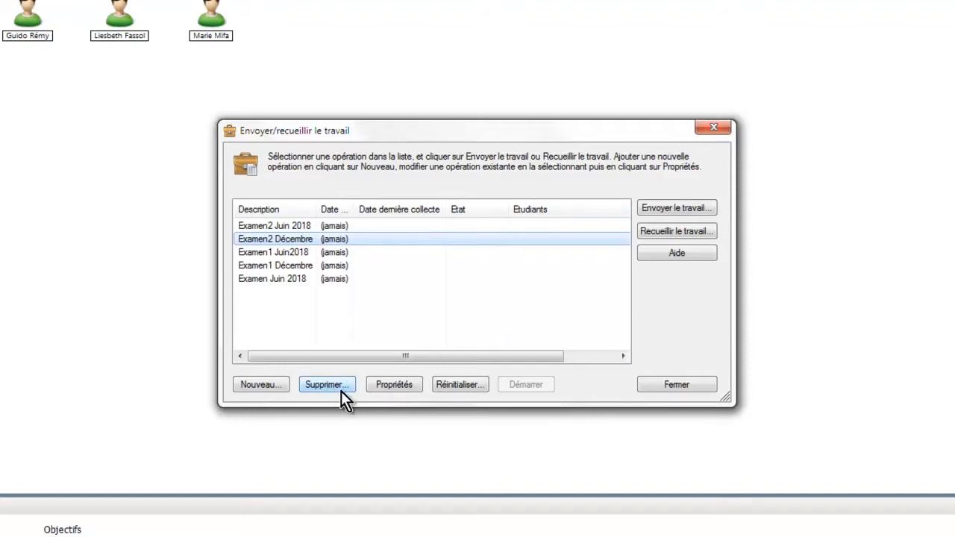
pyautogui.click(394, 385)
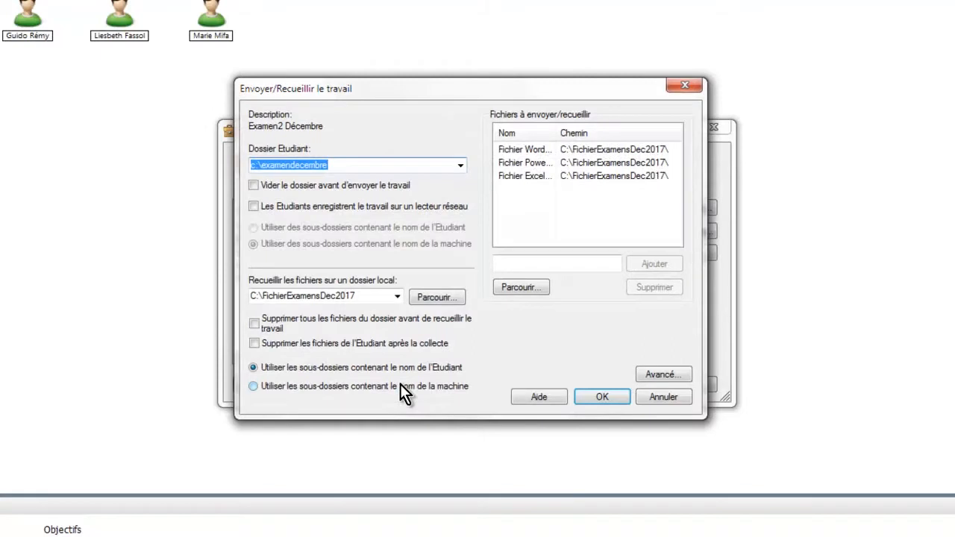
pyautogui.click(594, 227)
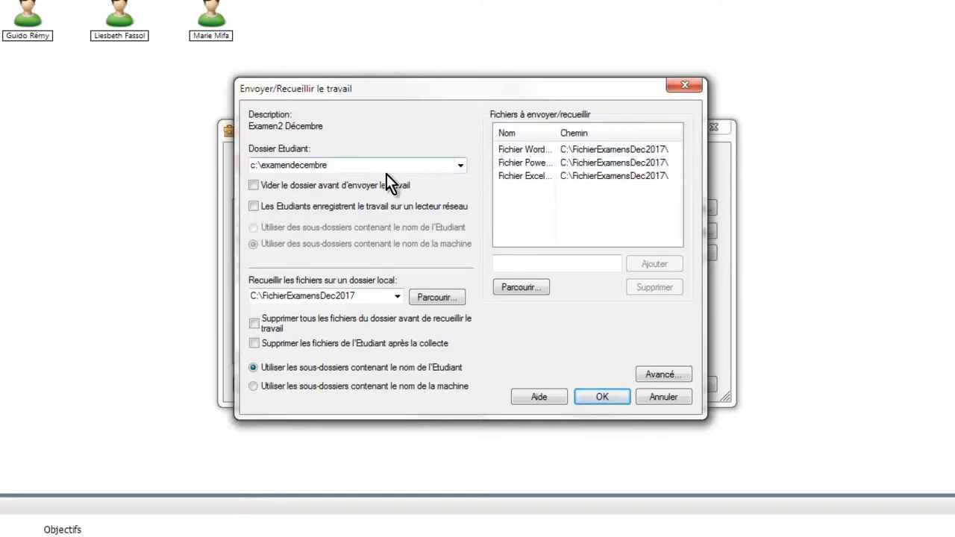
pyautogui.click(362, 165)
pyautogui.click(365, 166)
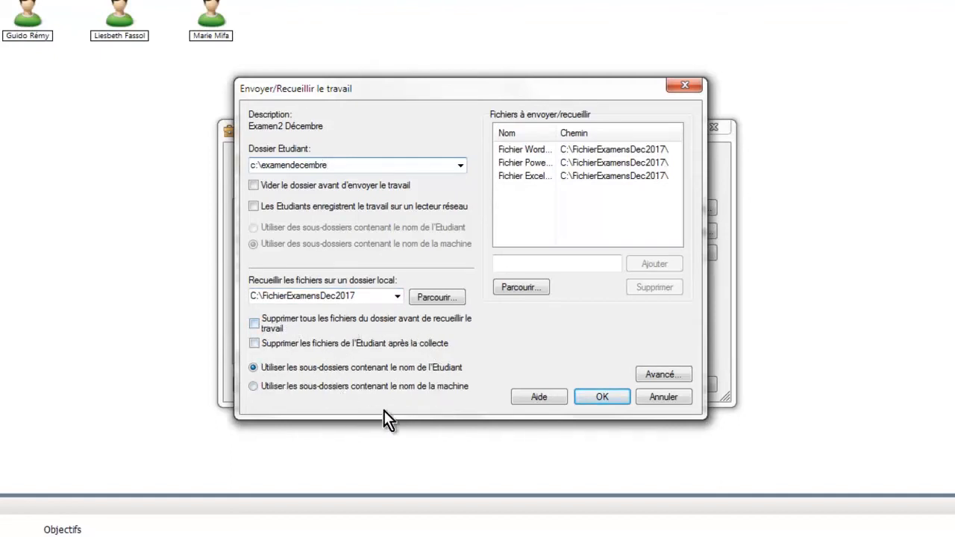
pyautogui.click(604, 398)
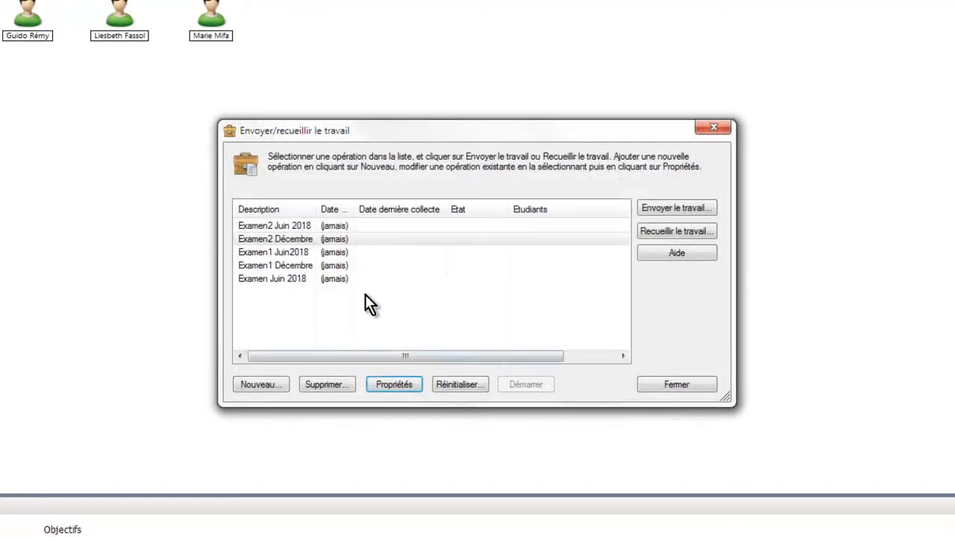
# View the recipient selection and summary for sending the Examen2 Décembre work, and back out without sending
pyautogui.click(292, 242)
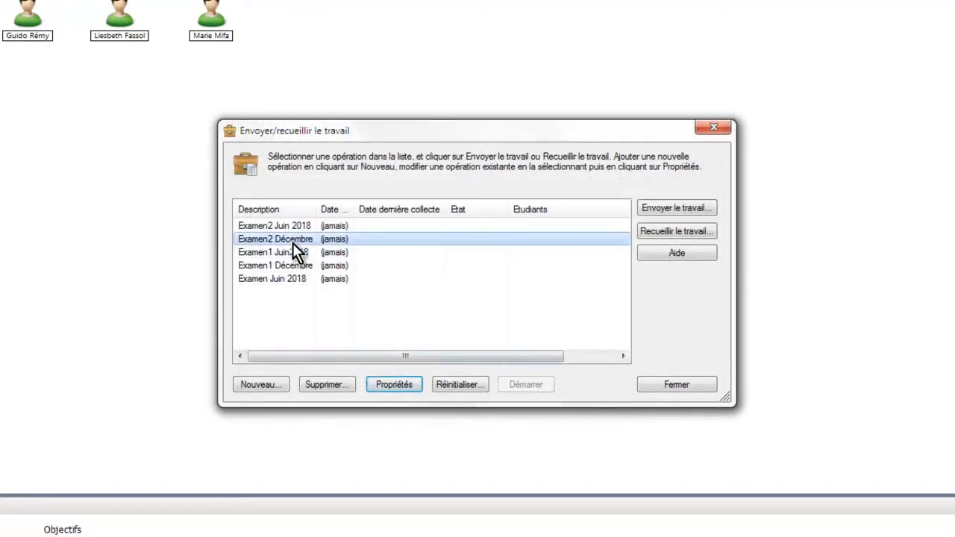
pyautogui.click(676, 210)
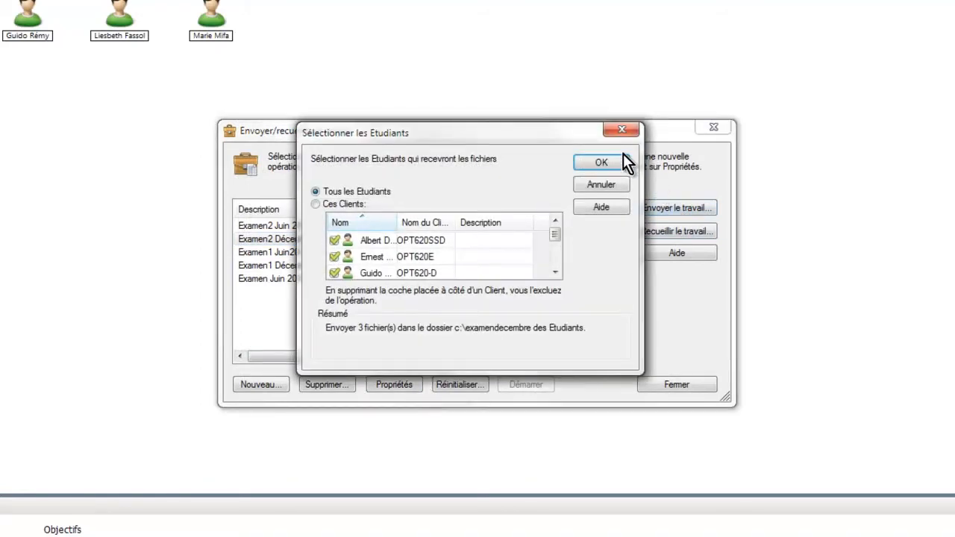
pyautogui.click(610, 184)
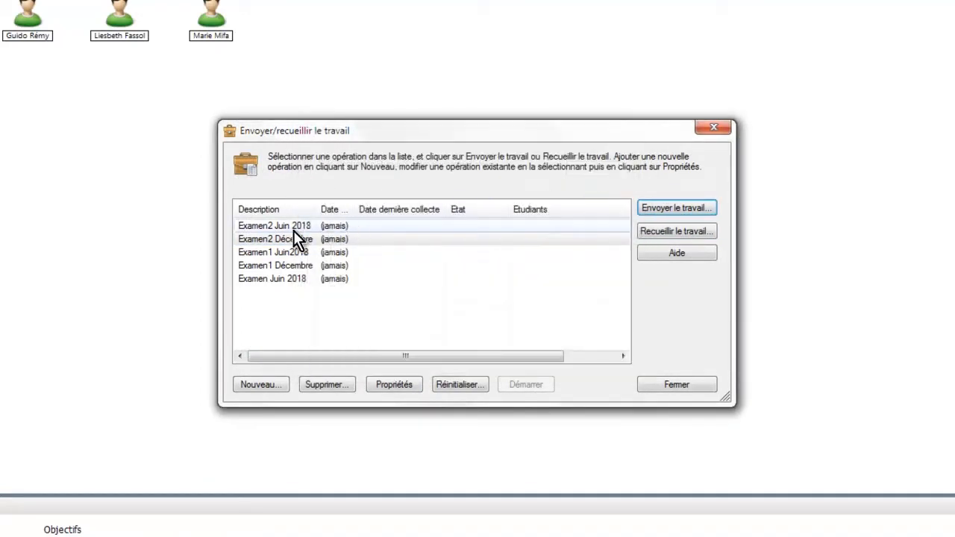
# View the student selection for collecting the Examen2 Décembre work, back out without collecting, and close the saved operations list
pyautogui.click(288, 241)
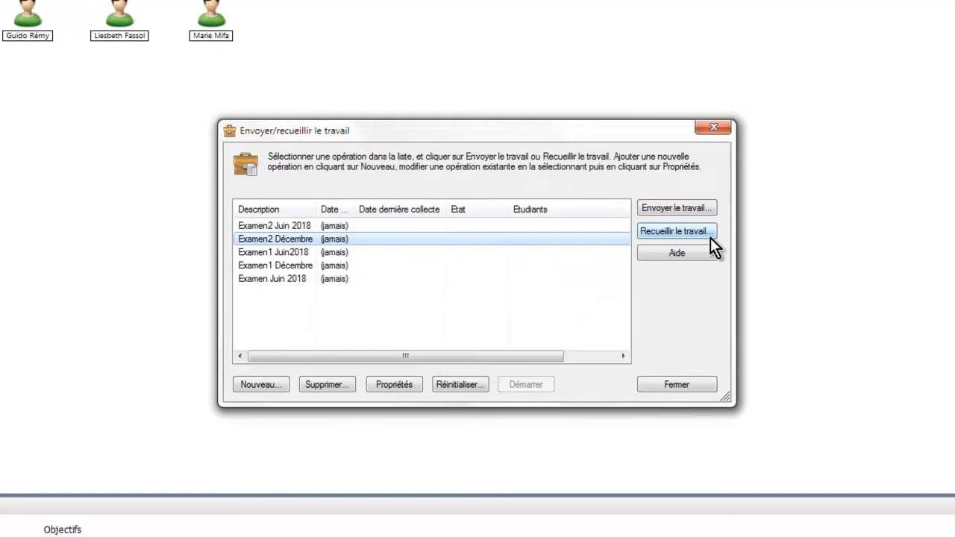
pyautogui.click(691, 232)
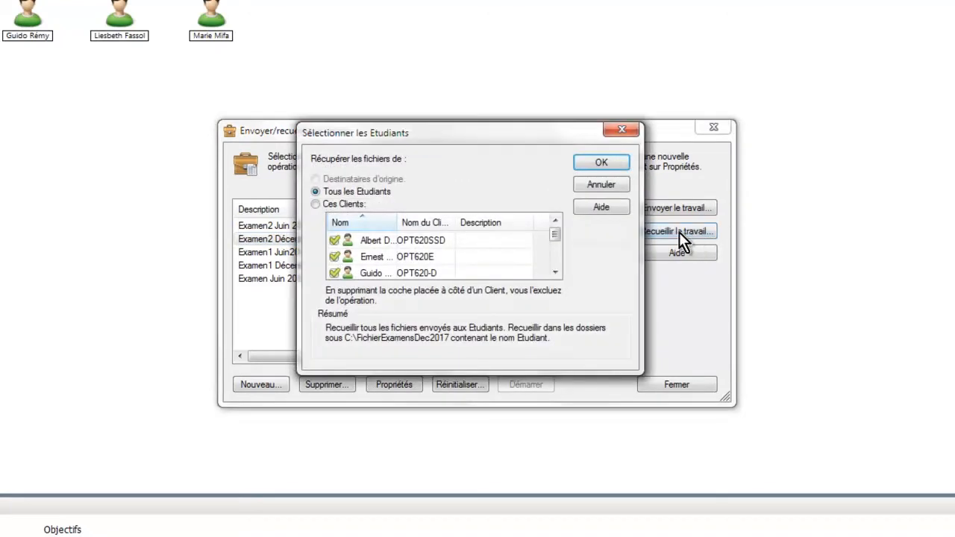
pyautogui.click(604, 188)
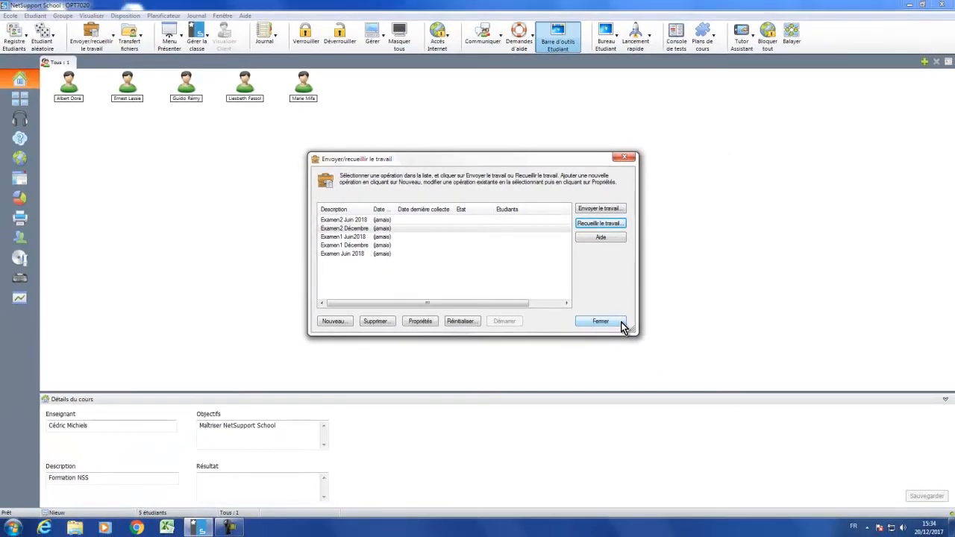
pyautogui.click(601, 324)
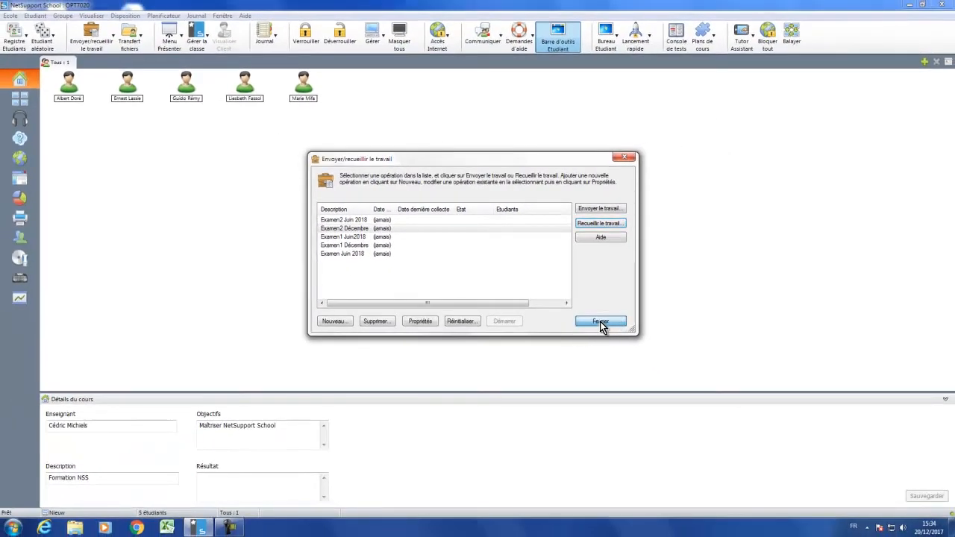